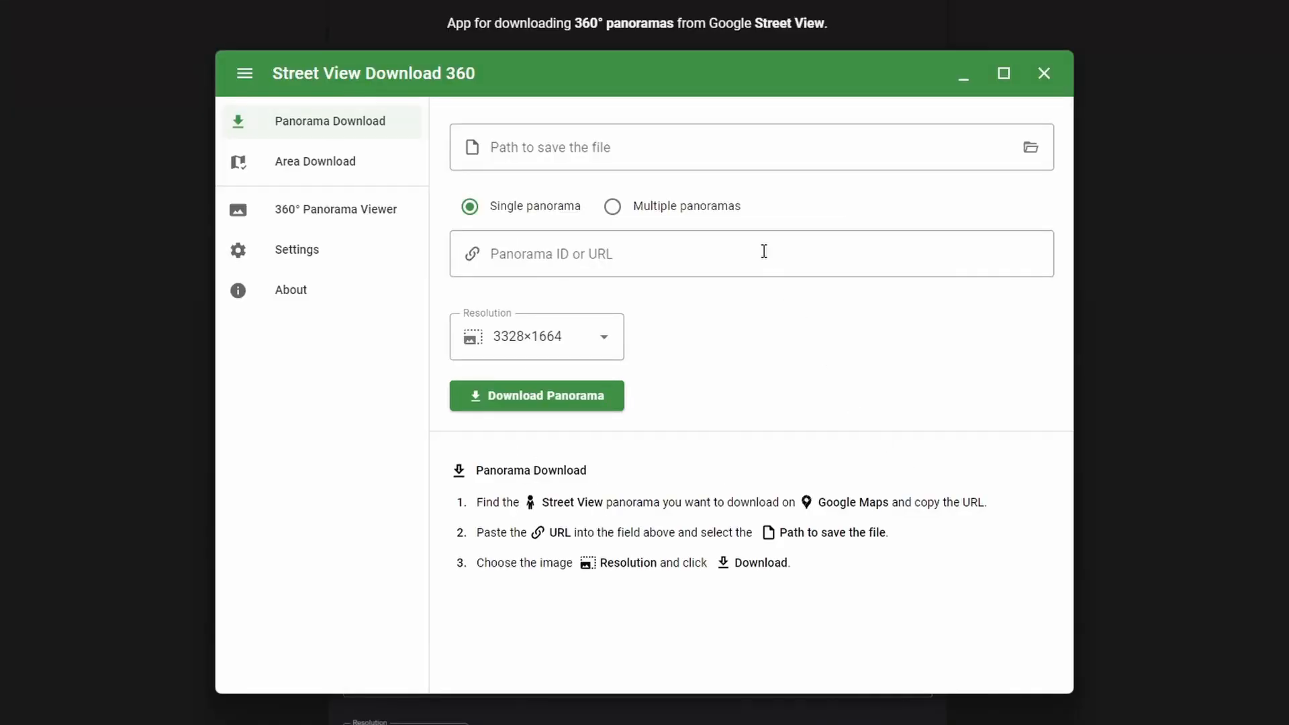
Look at the Pro-only Area Download feature, then switch to the 360° Panorama Viewer
click(612, 263)
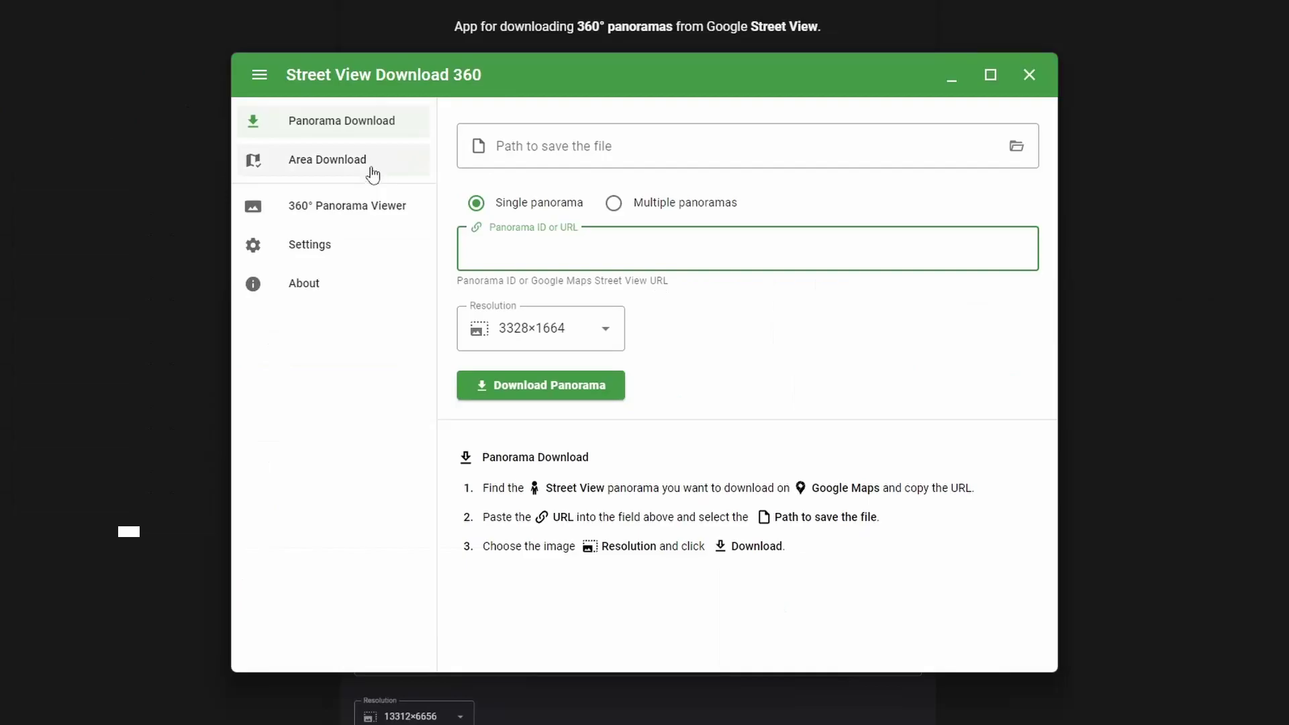
click(31, 298)
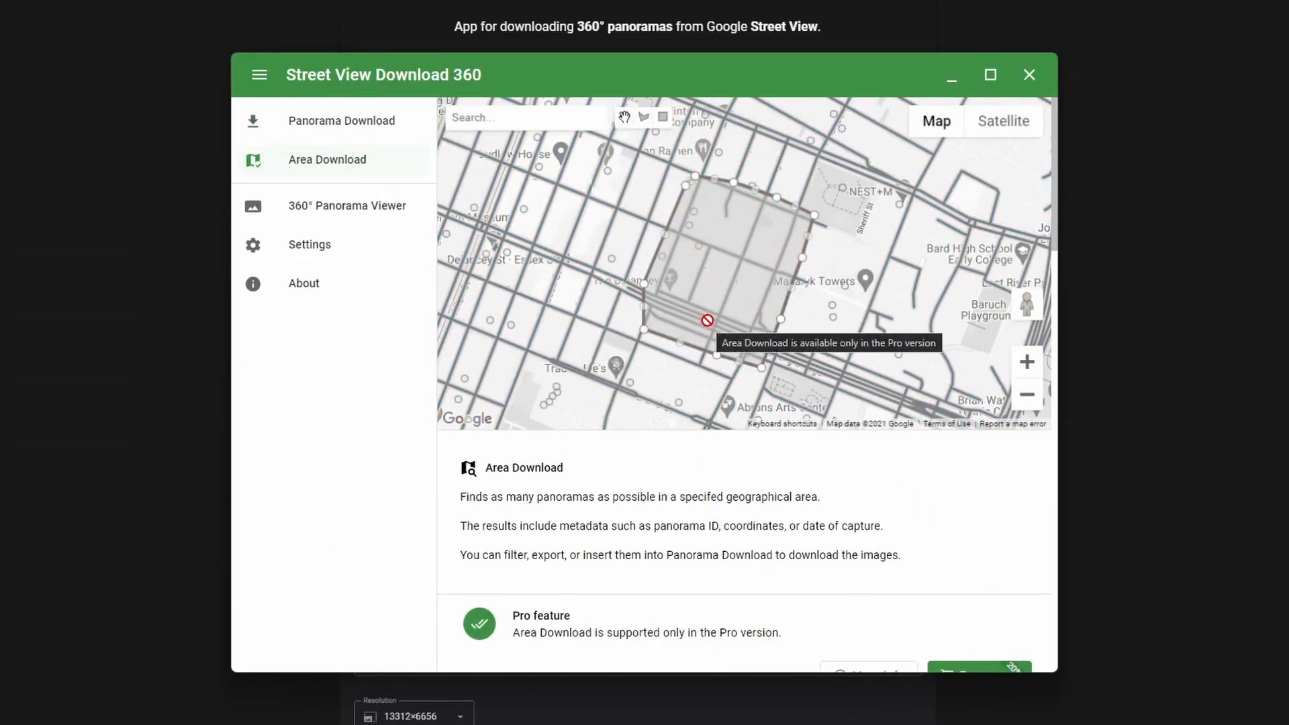
scroll(707, 320, down, 5)
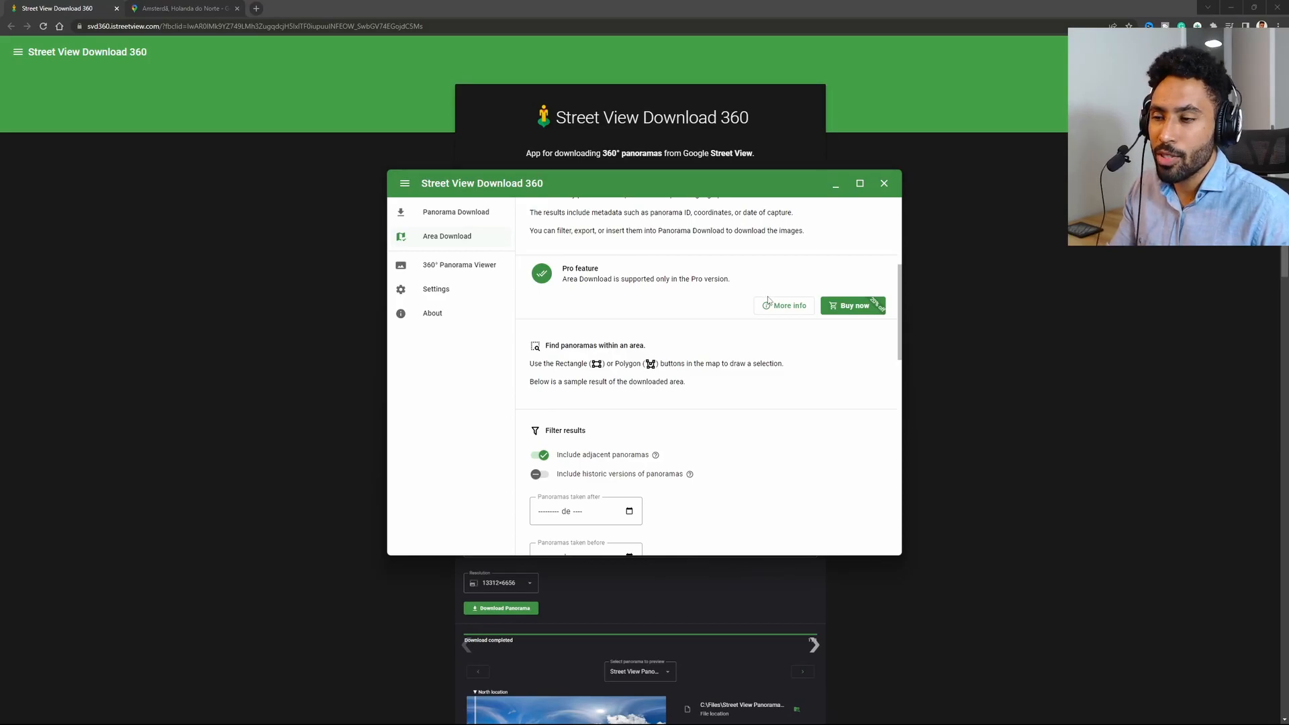
scroll(705, 352, up, 5)
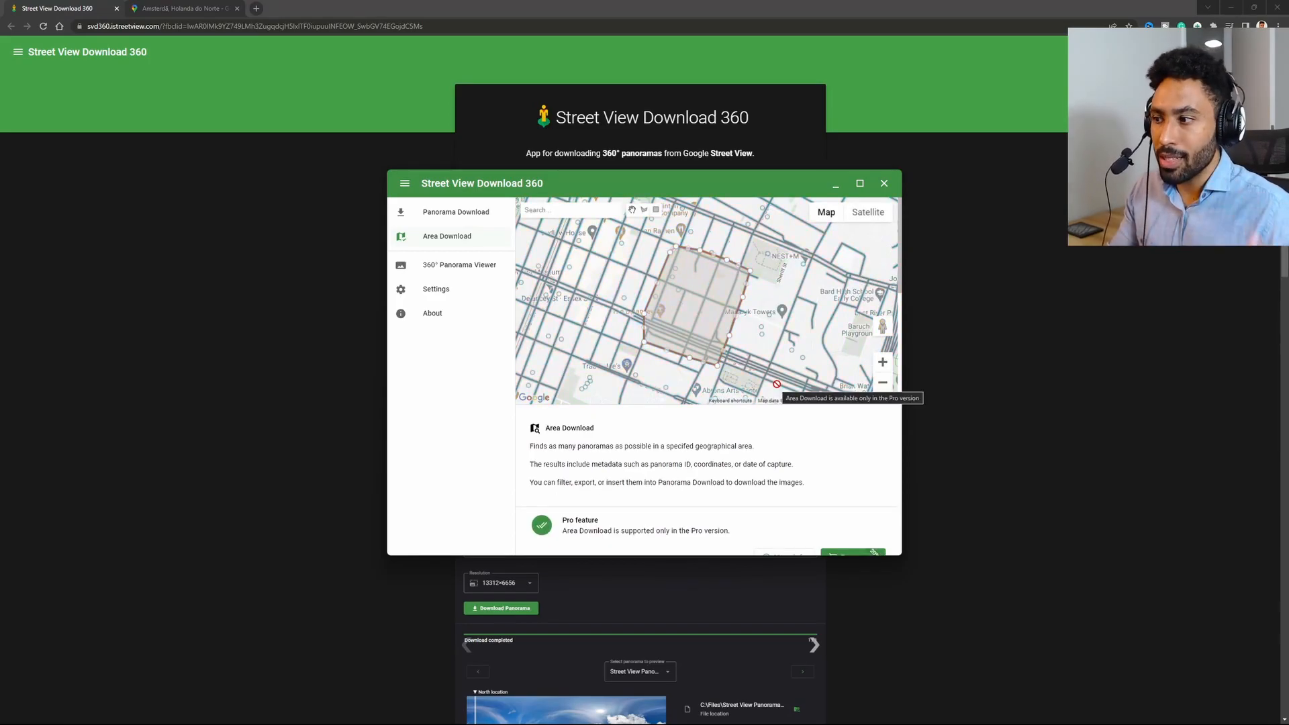
click(463, 264)
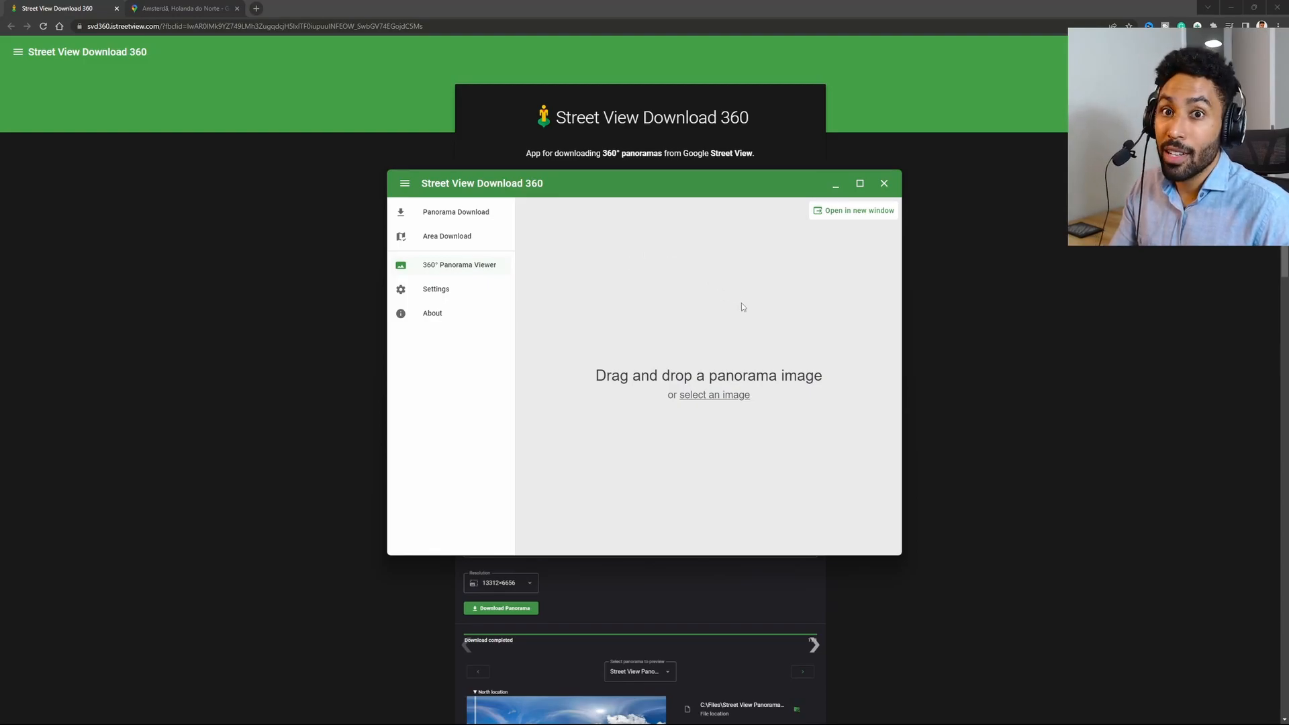
Load Paris.jpg from the panoramas folder into the 360° viewer to preview it
key(alt+Tab)
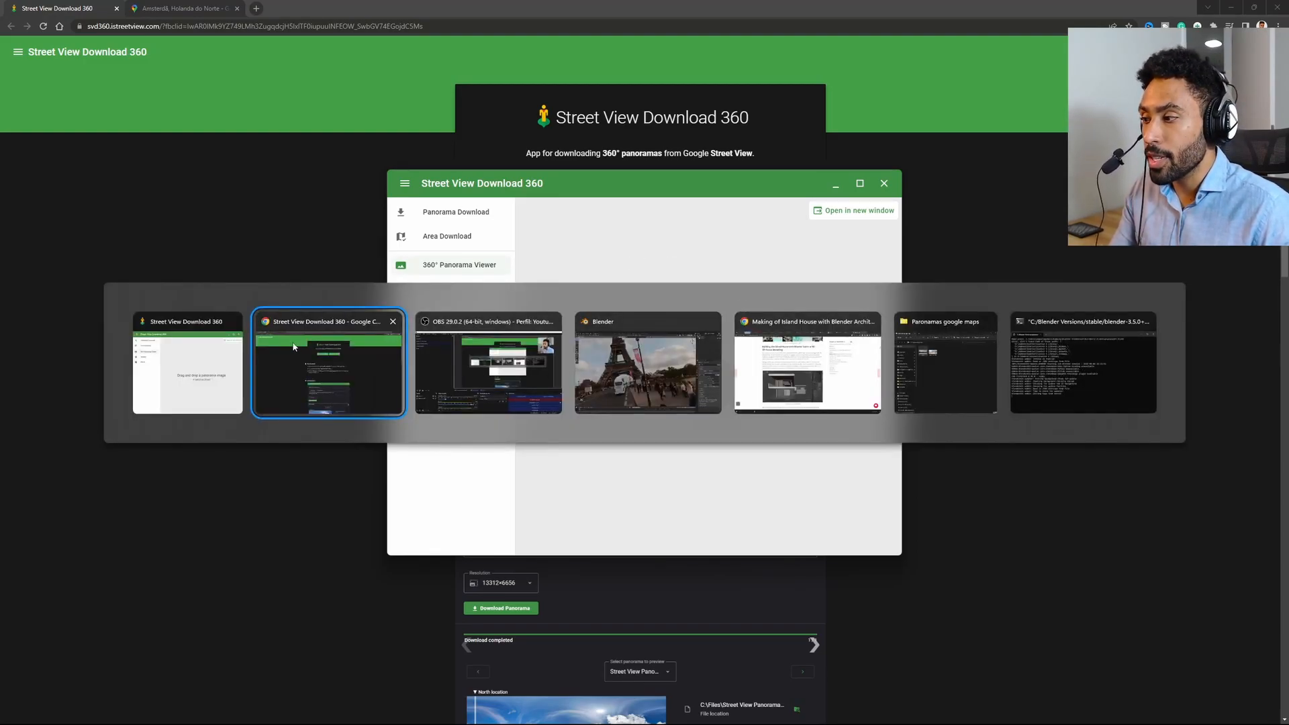
click(967, 373)
drag(586, 134, 1037, 192)
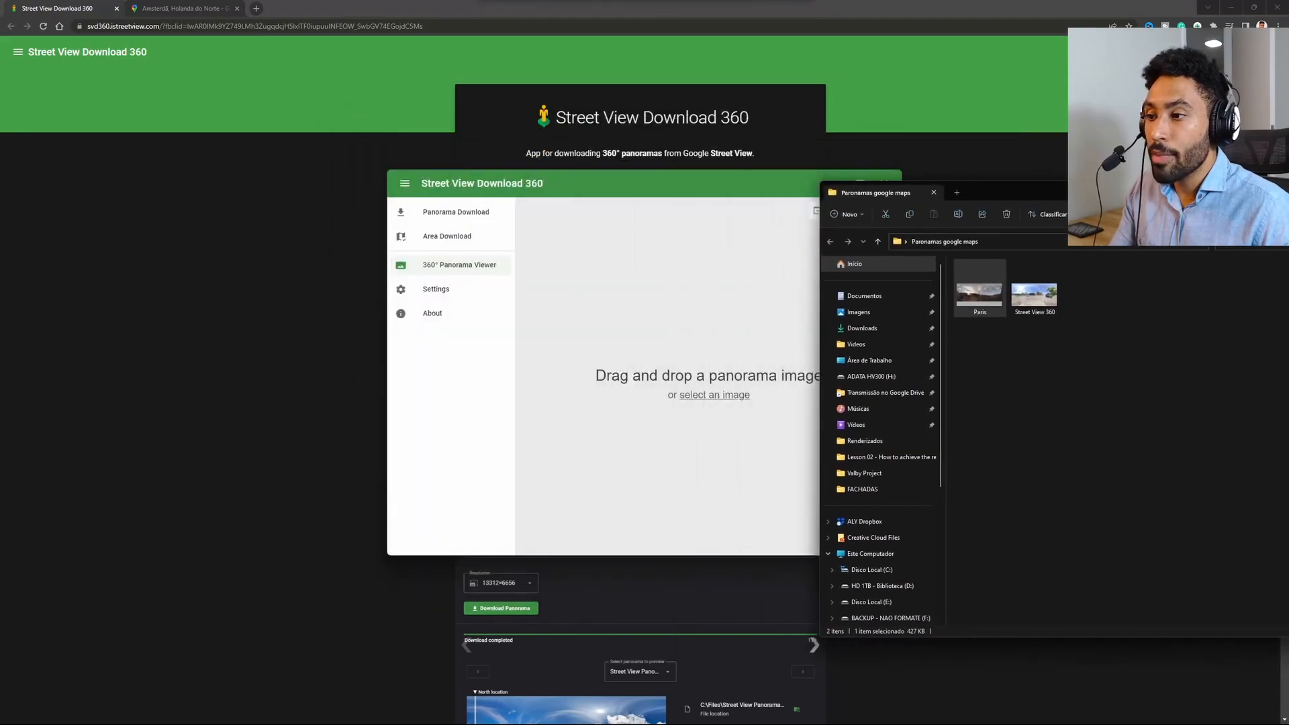
mouse_move(980, 293)
mouse_down()
mouse_move(660, 348)
mouse_move(767, 336)
mouse_move(781, 412)
mouse_up()
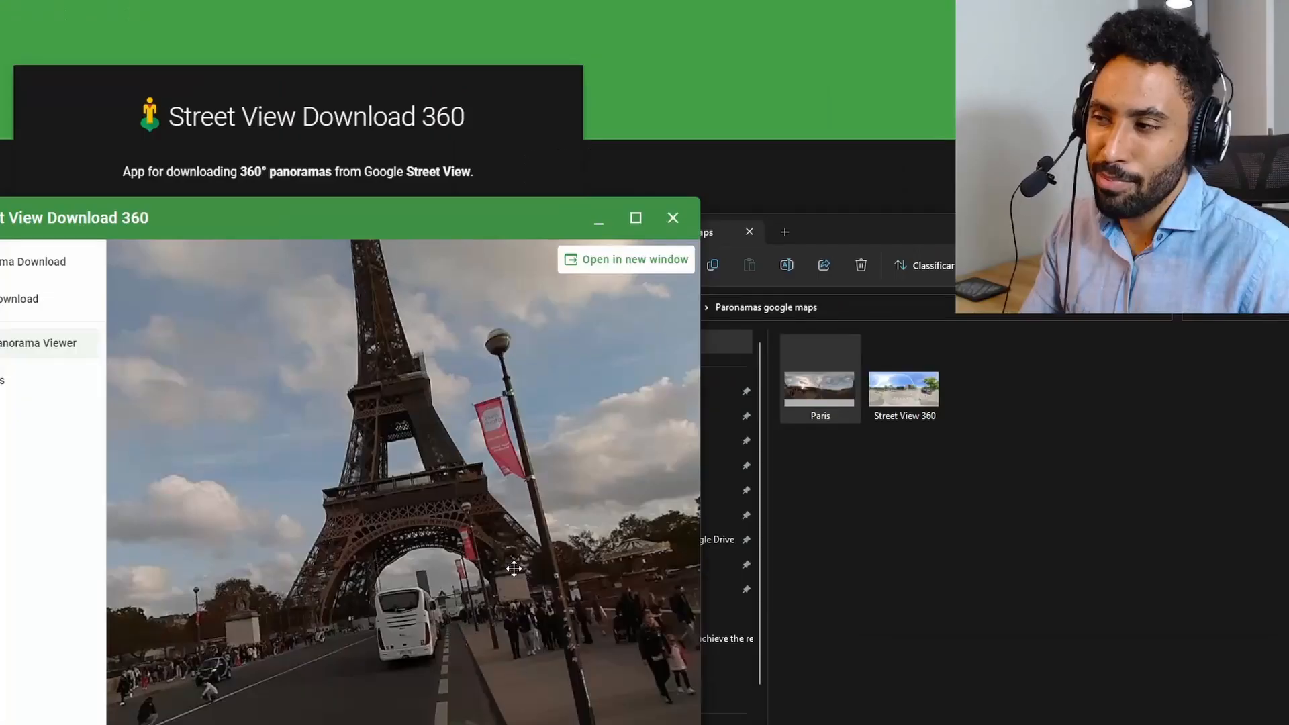
Return from the viewer to the single Panorama Download form
click(446, 235)
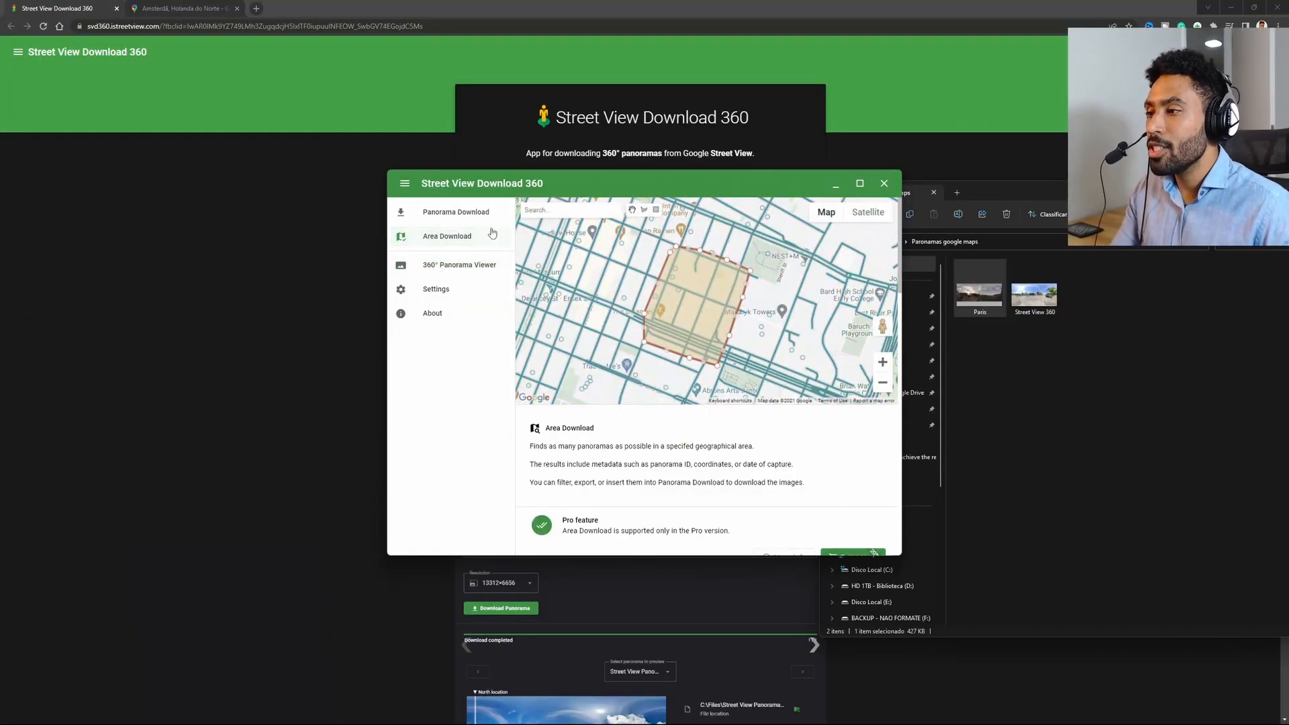
click(455, 212)
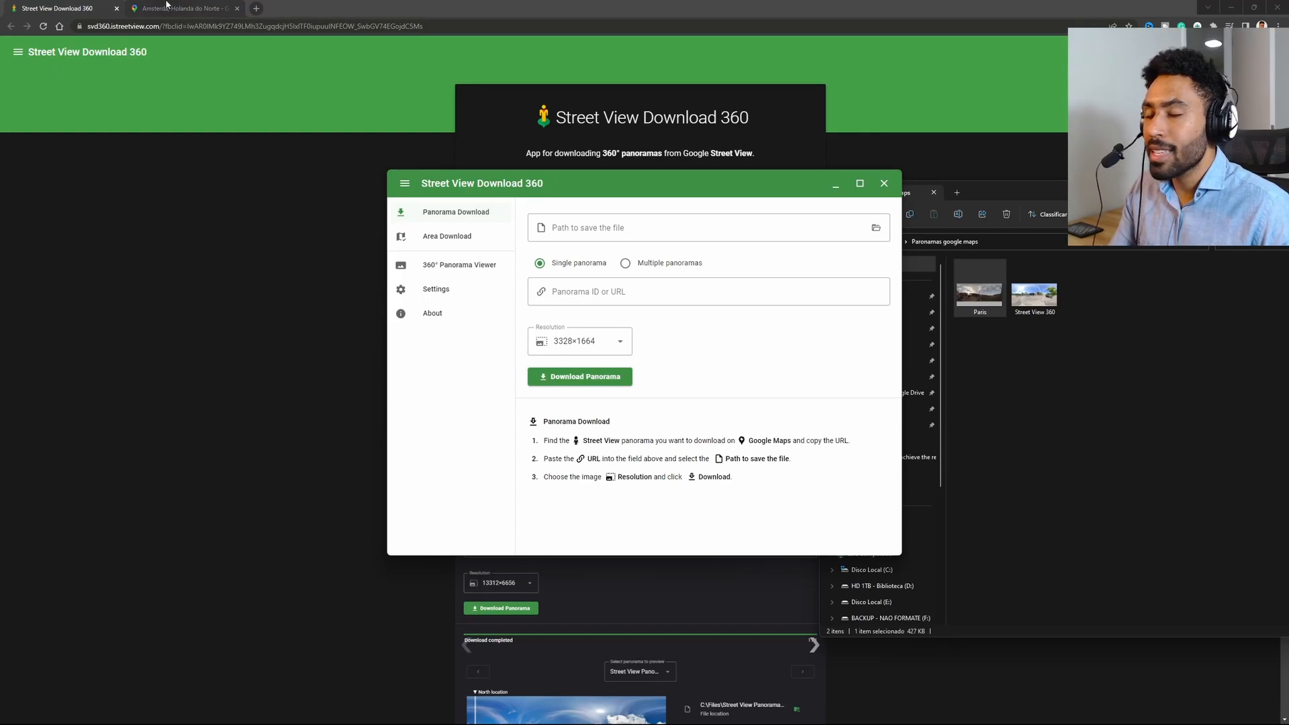
Look around the Amsterdam Street View in Google Maps and reveal where Street View imagery is available
click(168, 7)
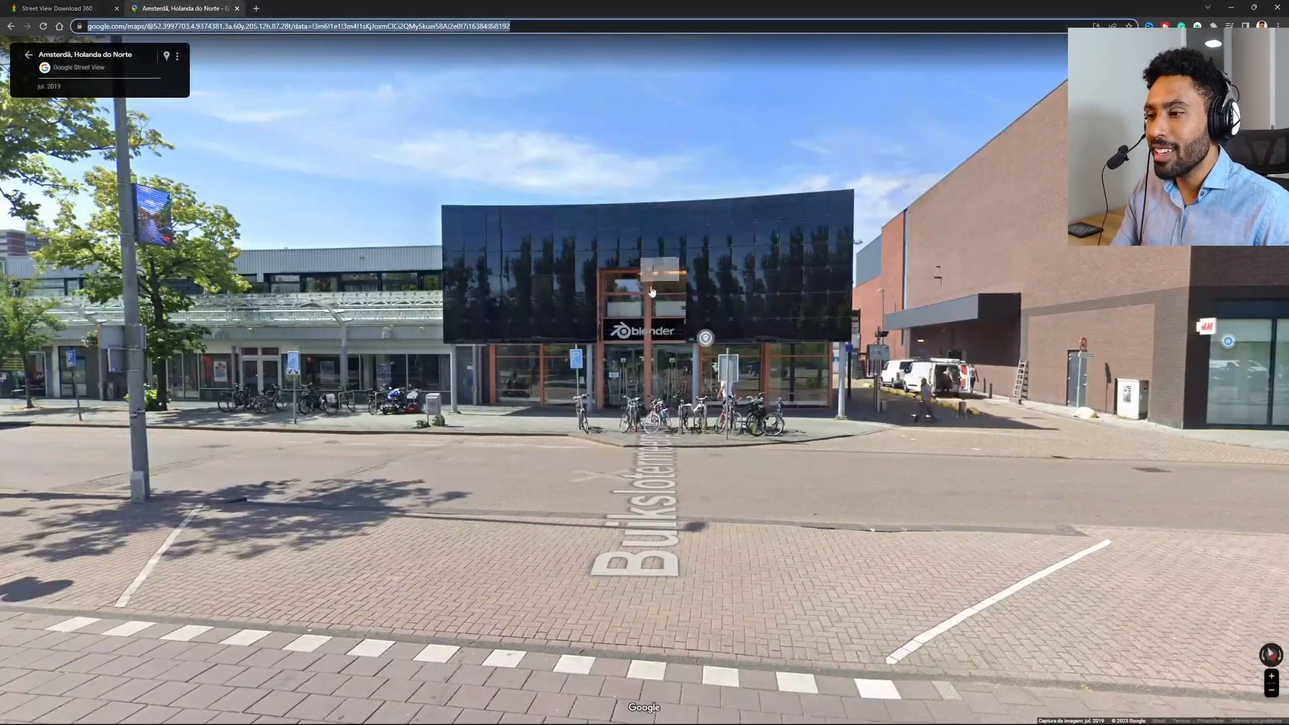
drag(652, 292, 599, 316)
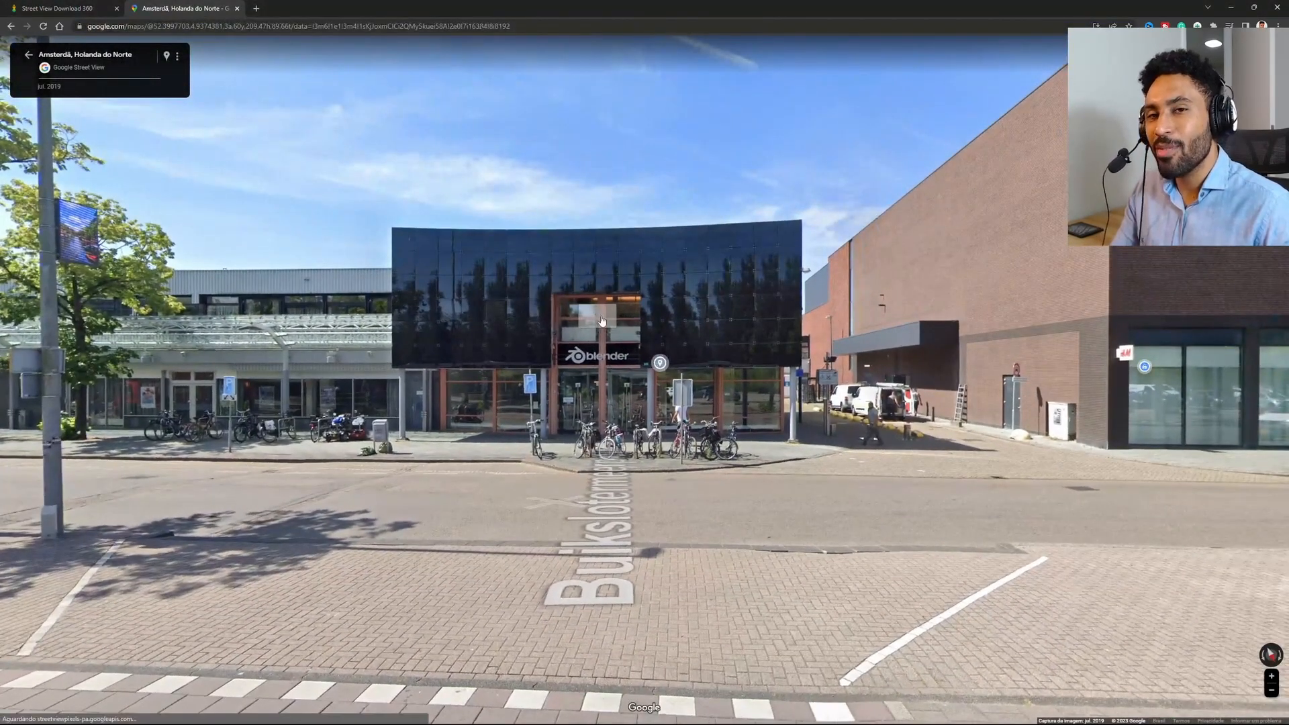
click(219, 25)
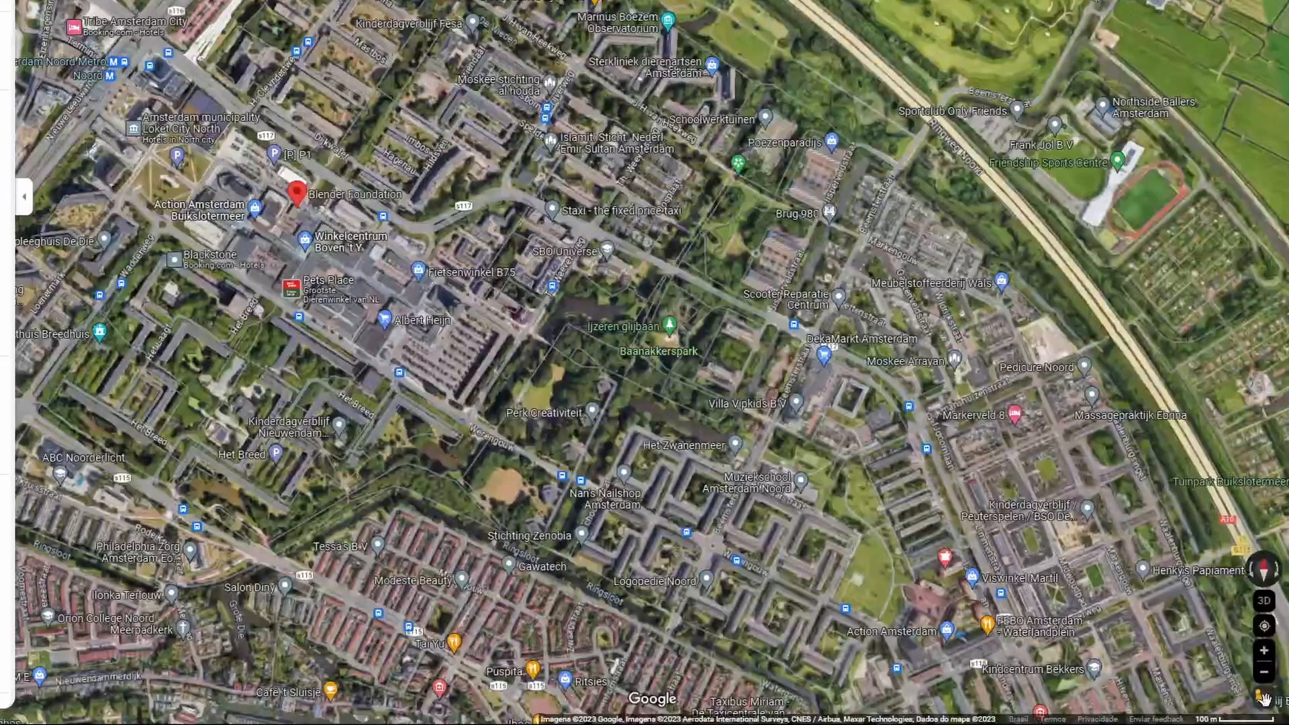
click(1265, 697)
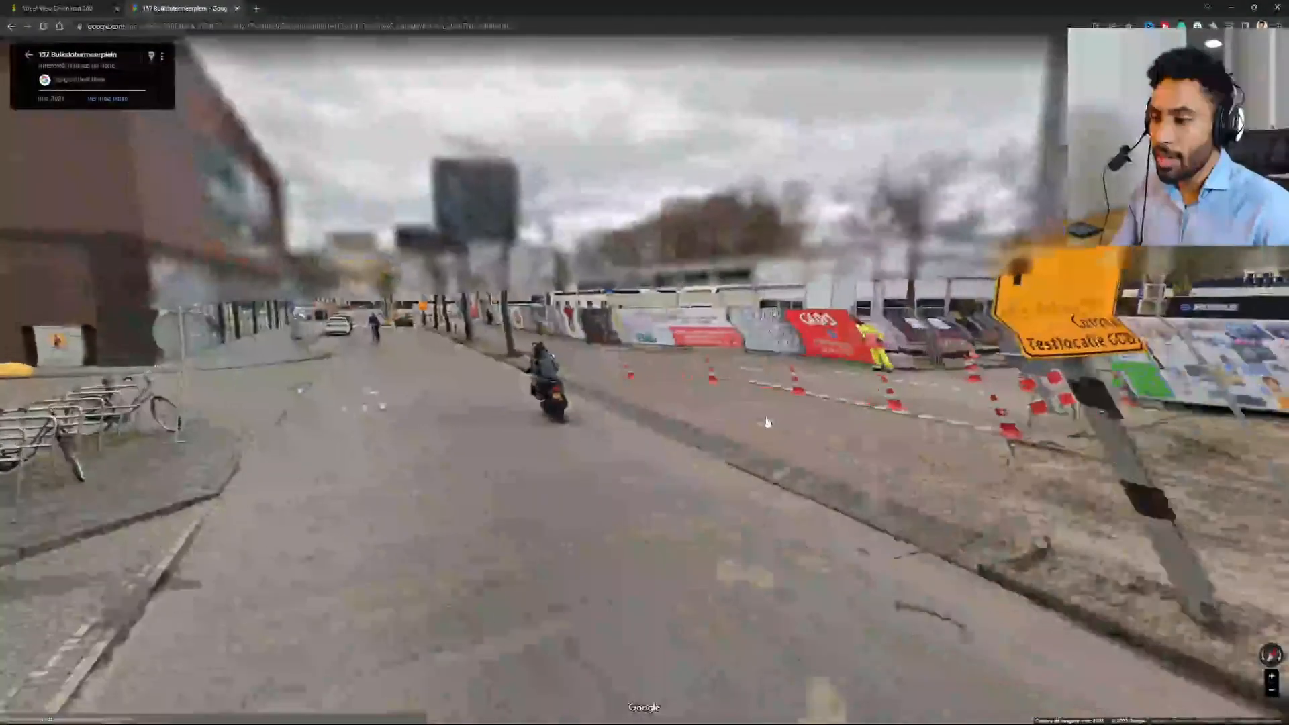
Enter Street View on the street, face the Blender entrance and copy that view's URL
click(766, 423)
mouse_move(907, 424)
mouse_down()
mouse_move(403, 423)
mouse_move(503, 443)
mouse_up()
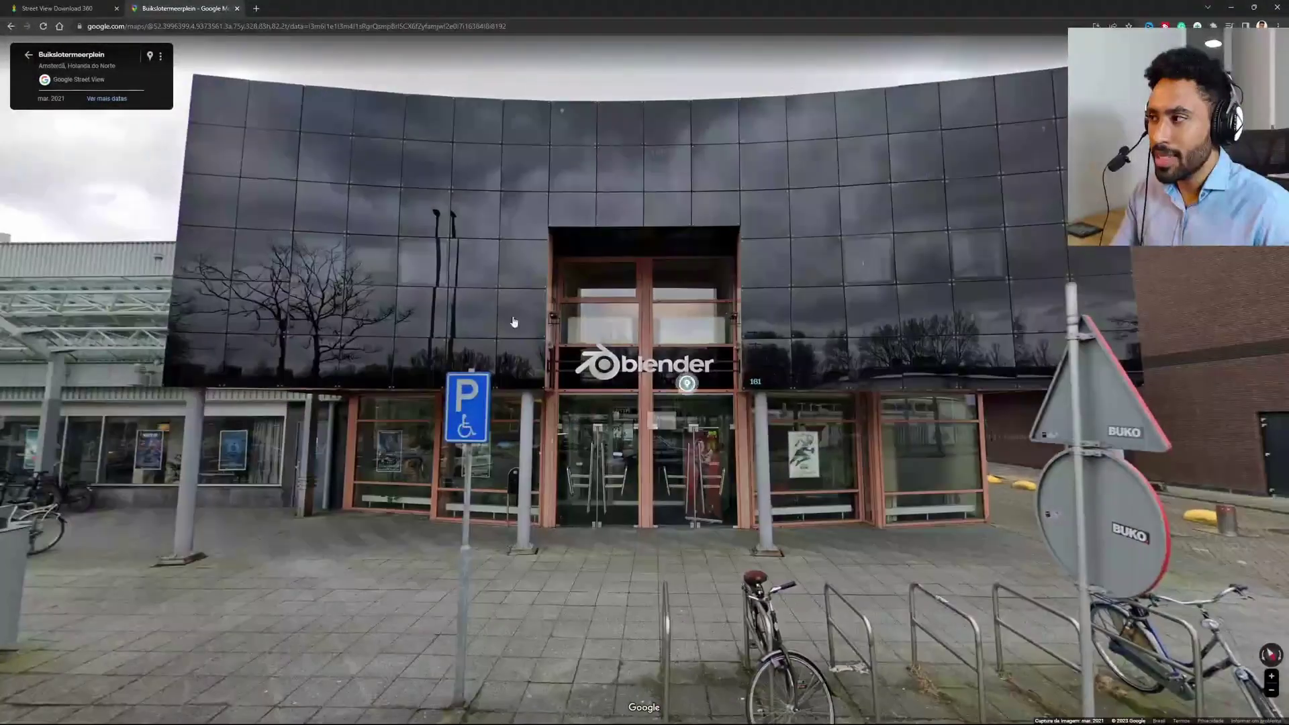
click(534, 24)
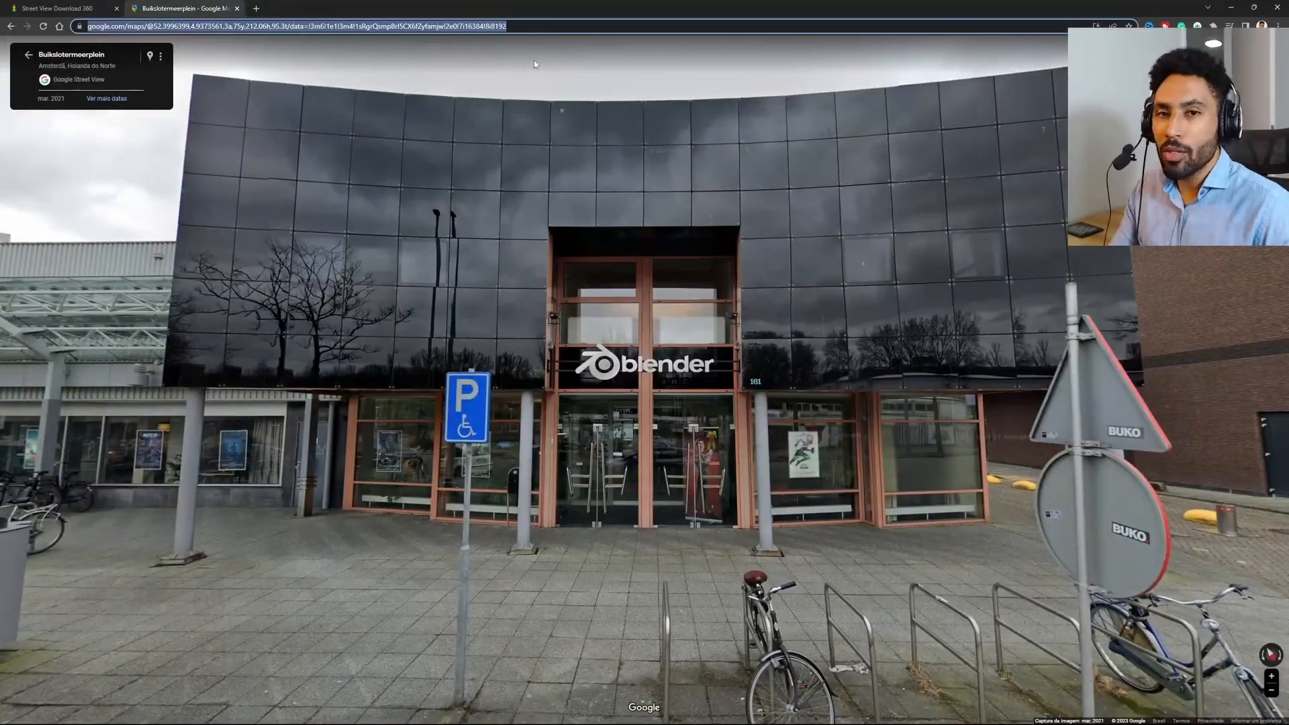
key(ctrl+c)
Paste the Street View URL into the downloader and set the save path to Street View.jpg in the panoramas folder
key(alt+Tab)
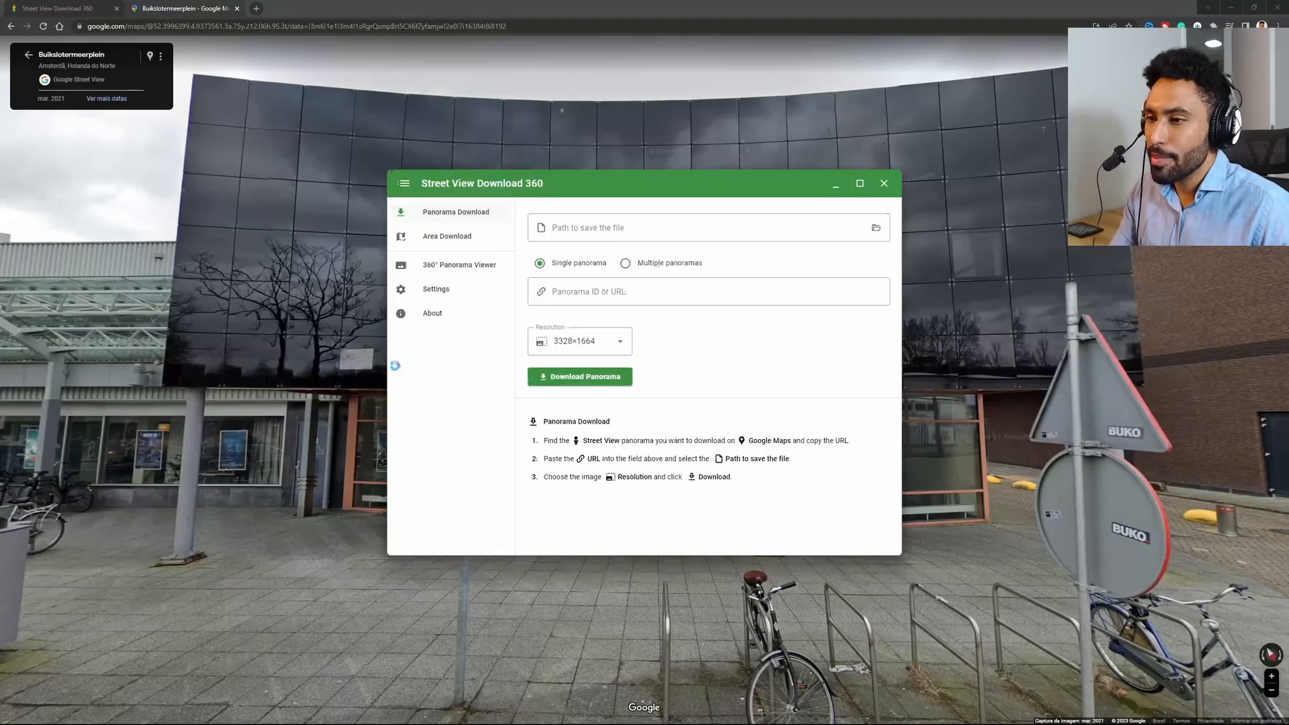
click(646, 296)
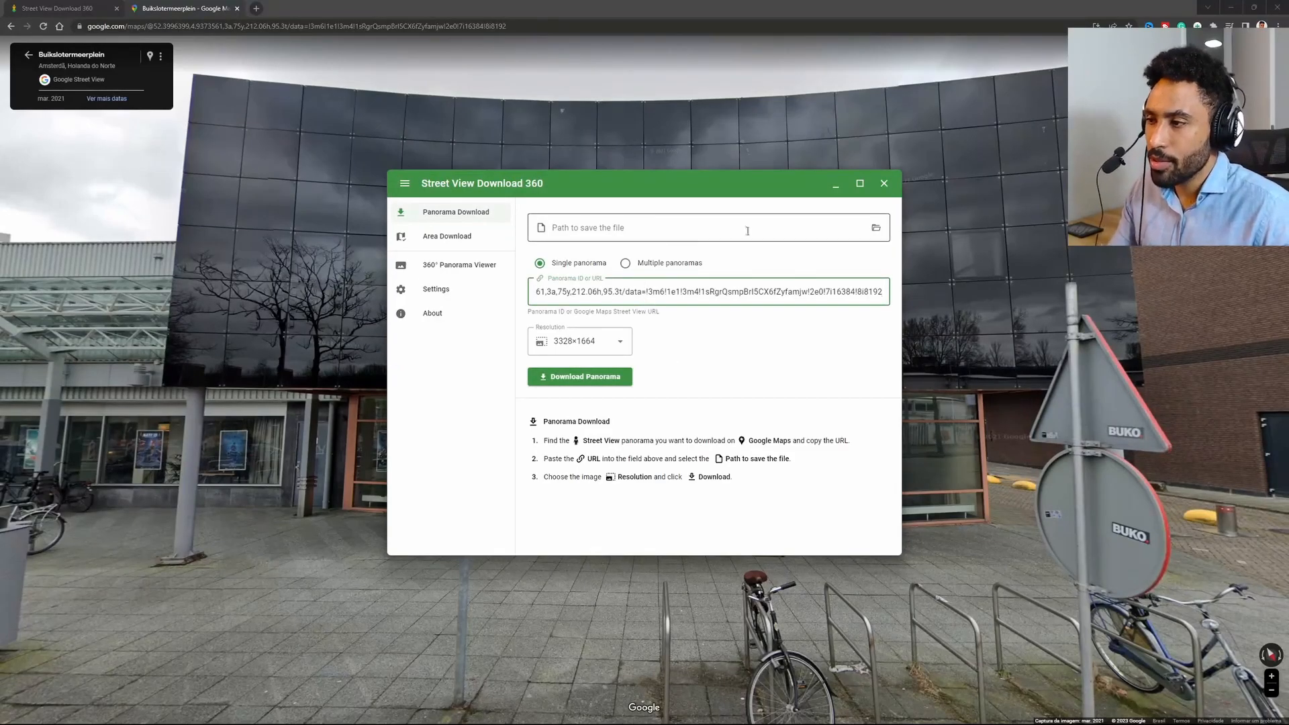
click(703, 337)
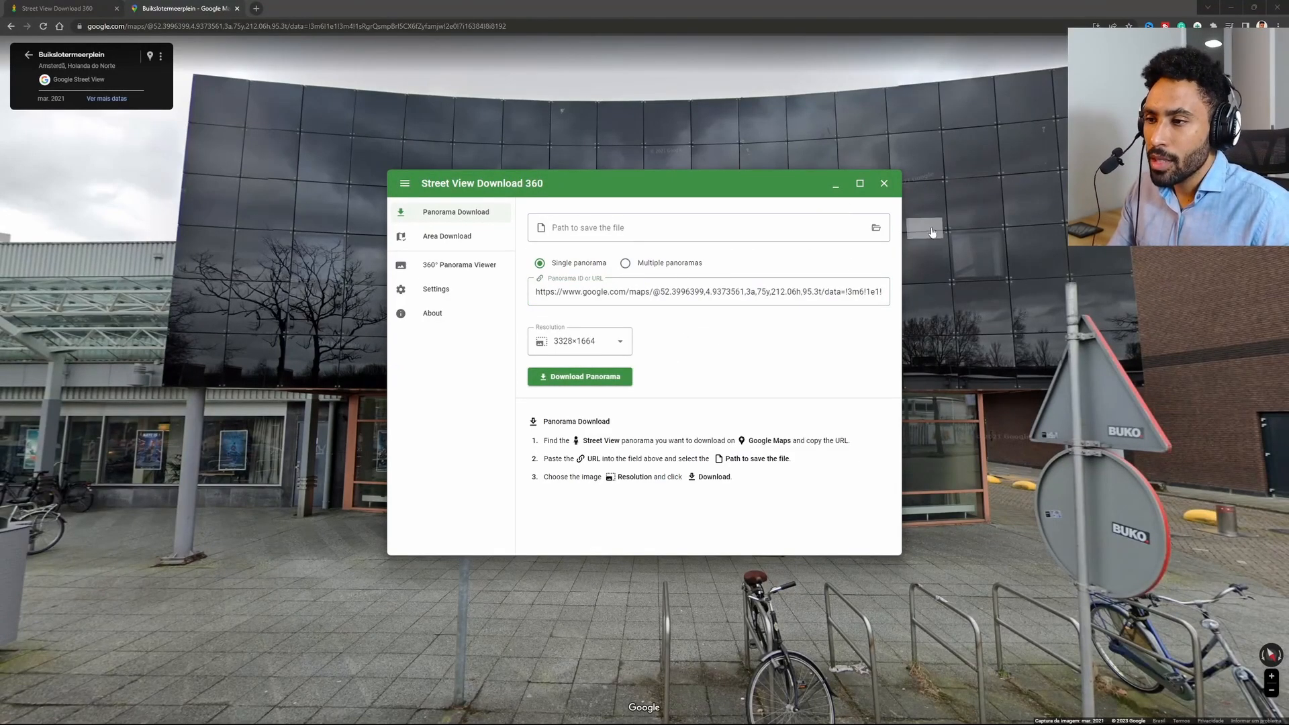
click(875, 228)
double_click(620, 270)
Keep the 3328×1664 resolution and download the Blender entrance panorama
click(589, 343)
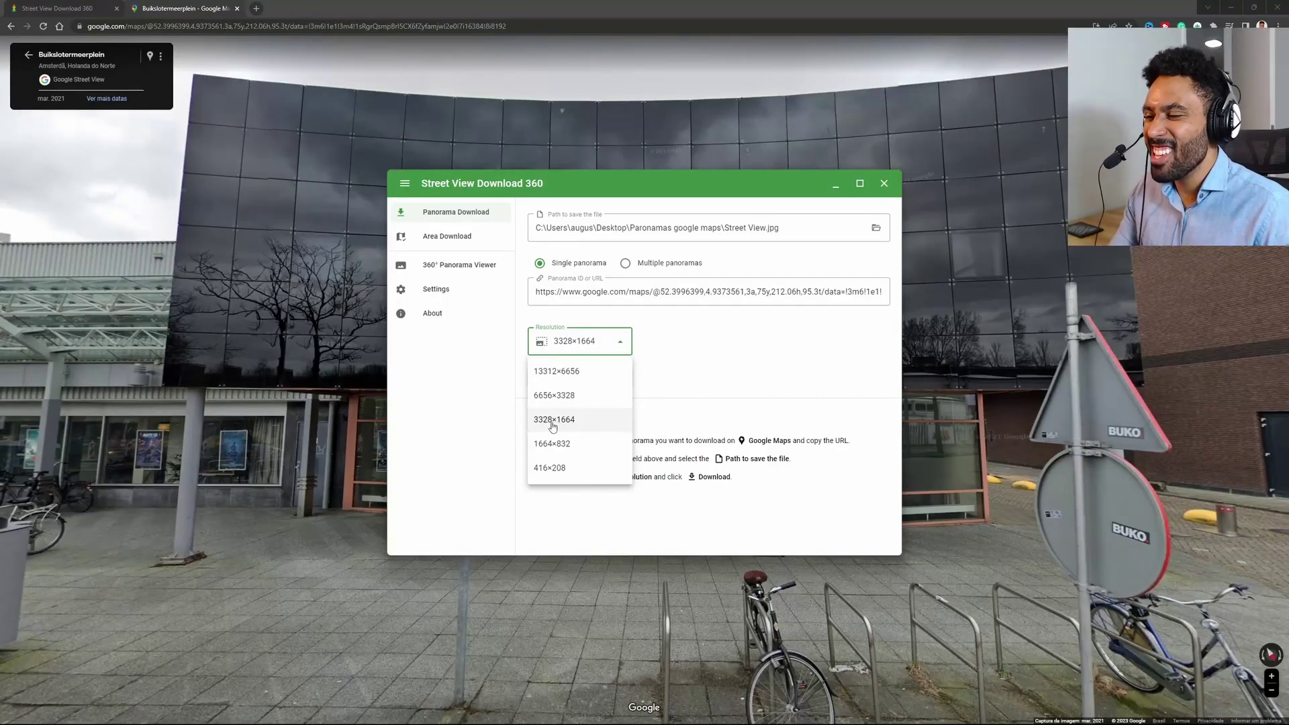
click(553, 425)
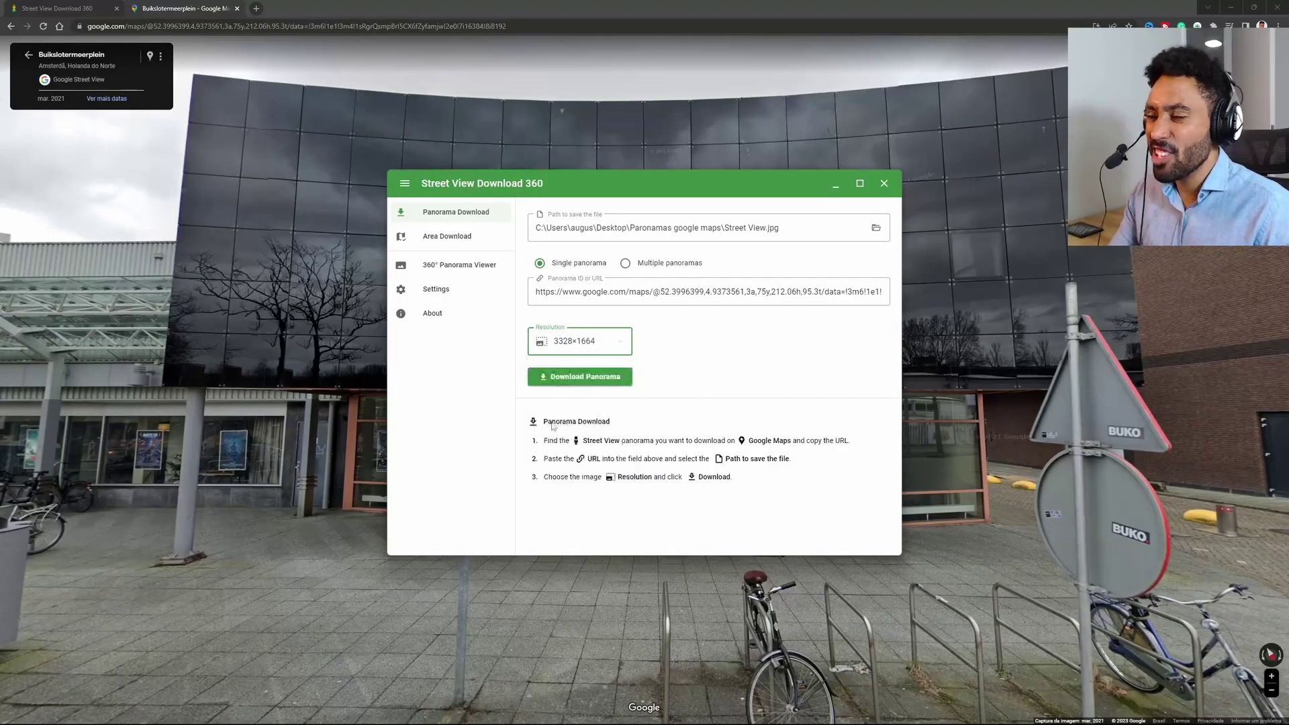
click(575, 380)
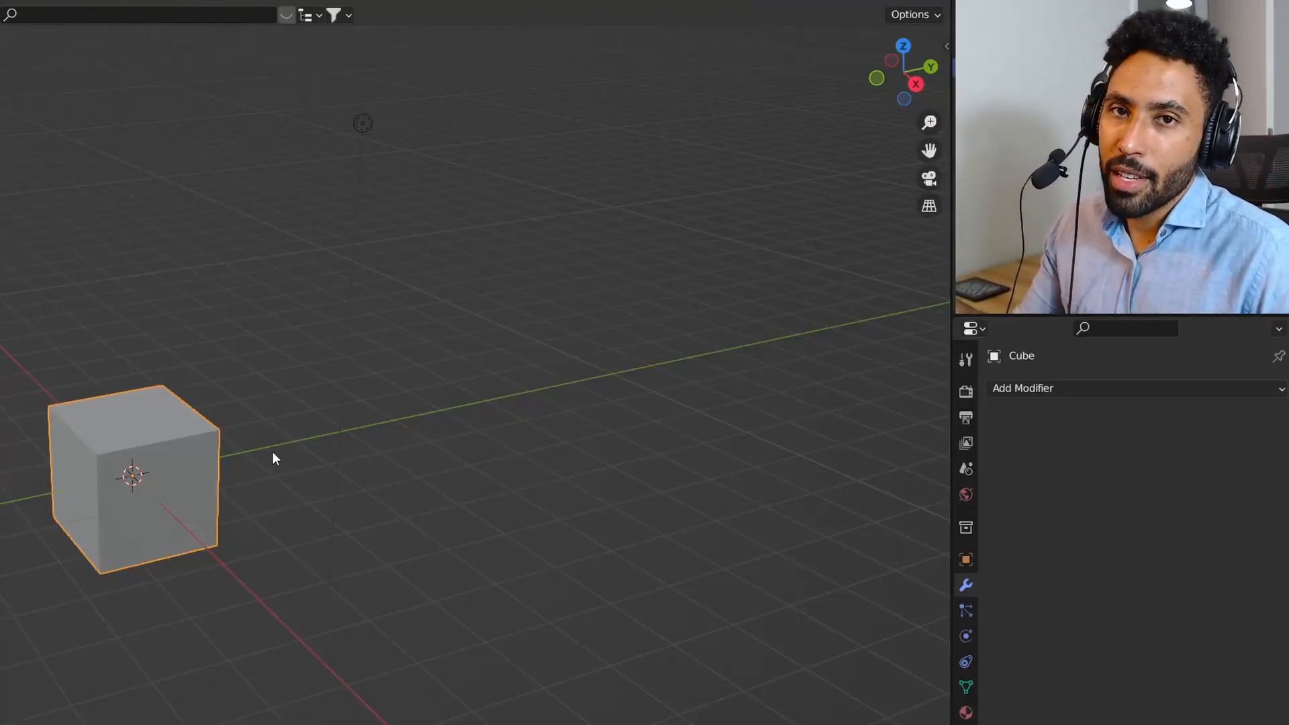
In World properties, drive the background Color with an Environment Texture and browse for its image
click(965, 494)
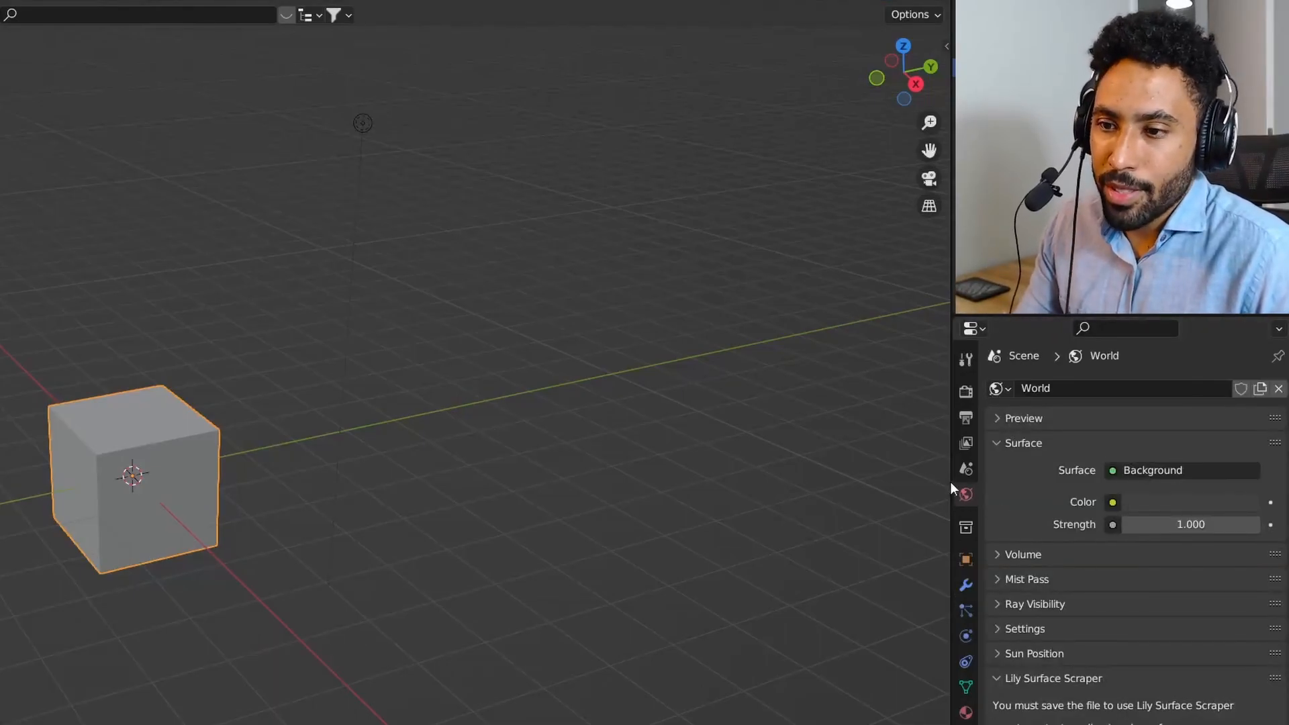
click(1113, 502)
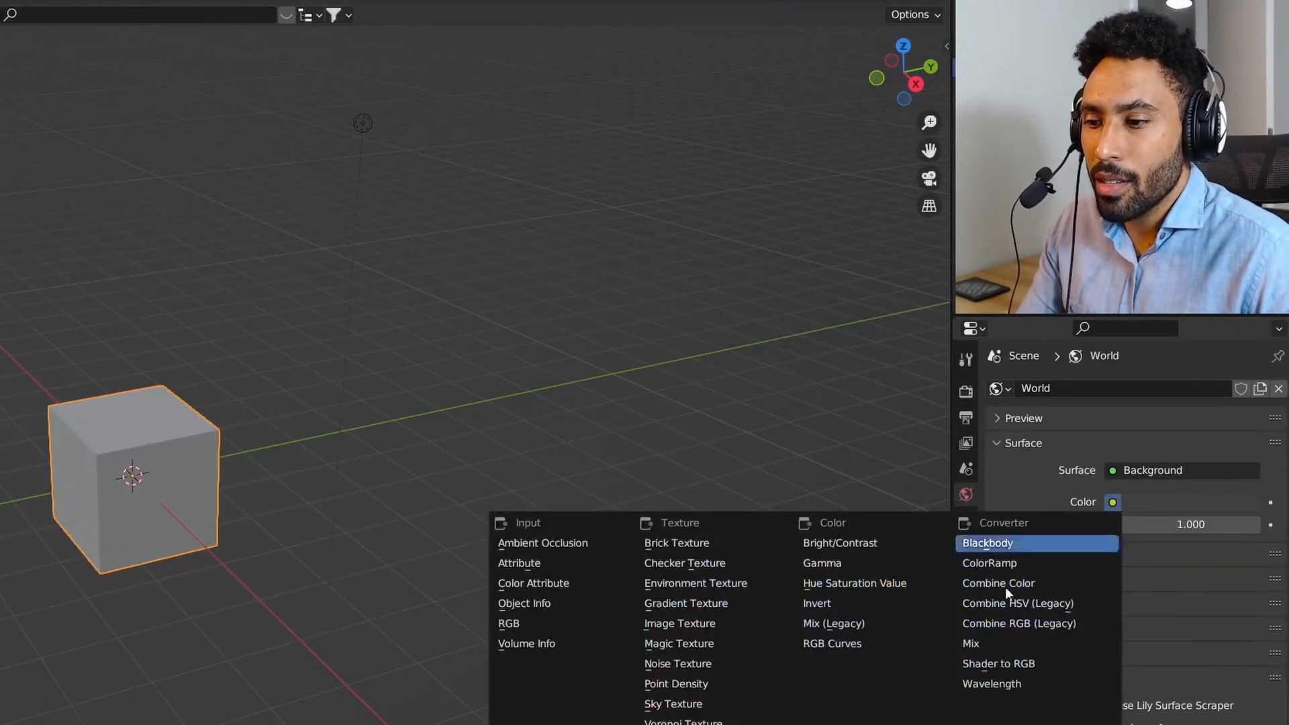
click(690, 584)
click(1223, 524)
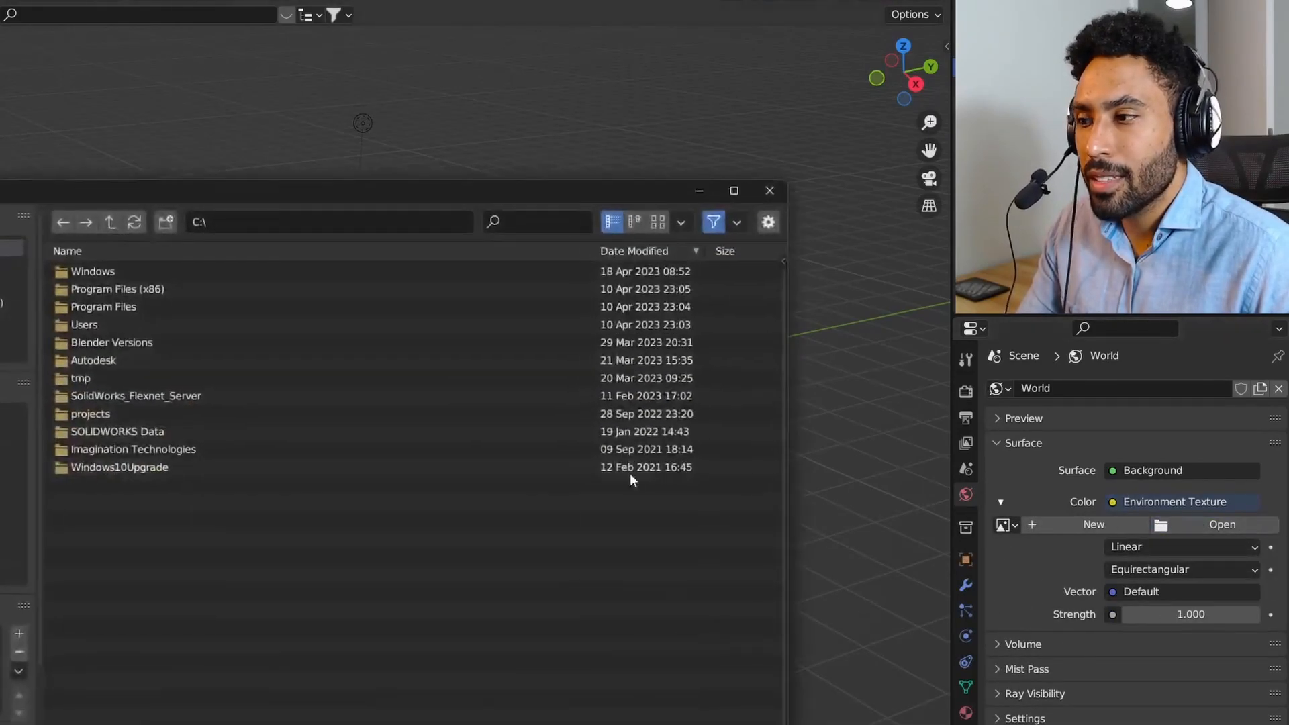
Load Street View.jpg from the Google Maps panoramas folder and switch the viewport to Rendered shading
double_click(132, 413)
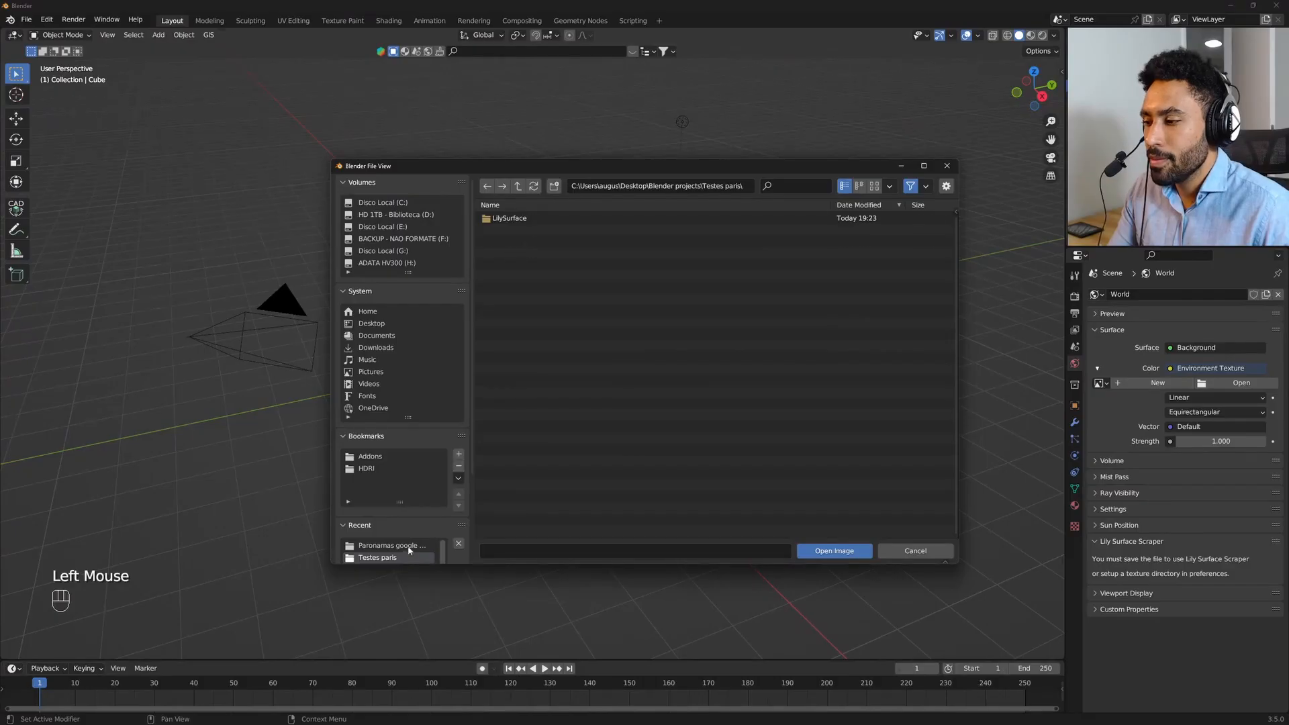
double_click(131, 413)
double_click(525, 215)
key(z)
click(670, 213)
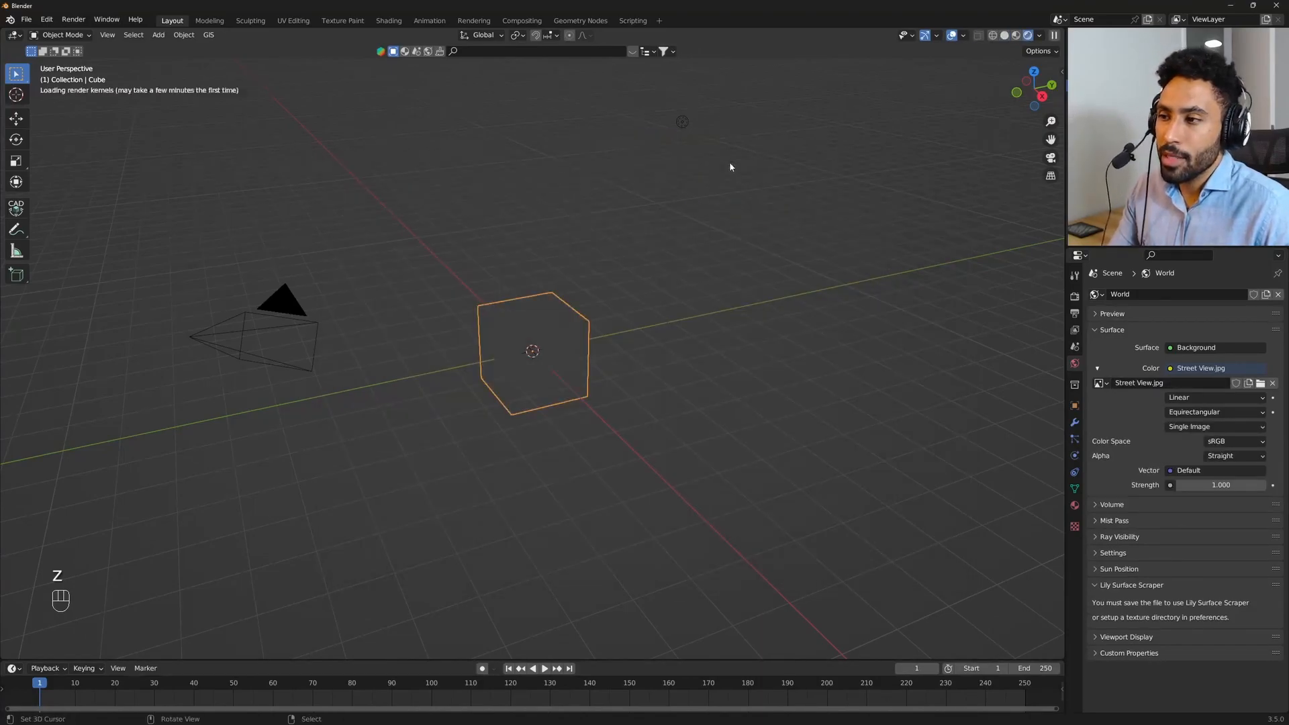
Orbit the scene and enable Scene World so the Blender facade panorama surrounds the cube
mouse_move(646, 303)
middle_down()
mouse_move(508, 334)
mouse_move(473, 329)
mouse_move(534, 342)
middle_up()
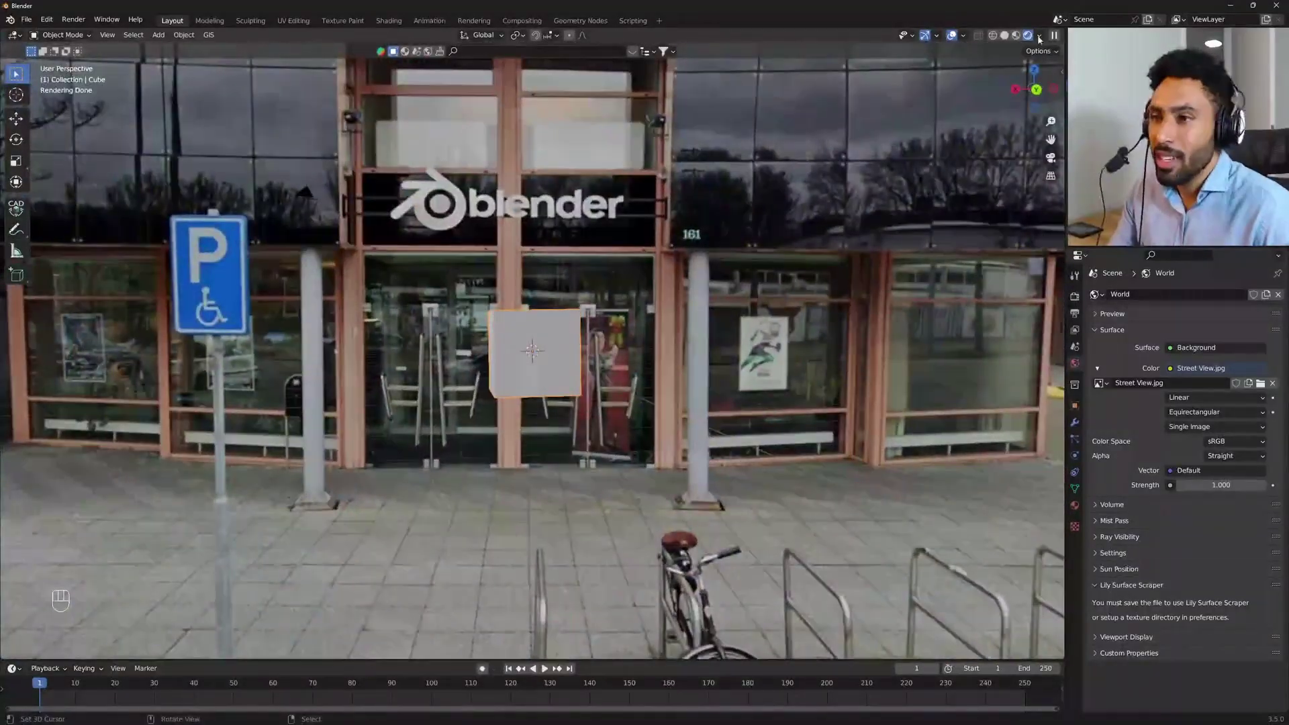
click(1039, 38)
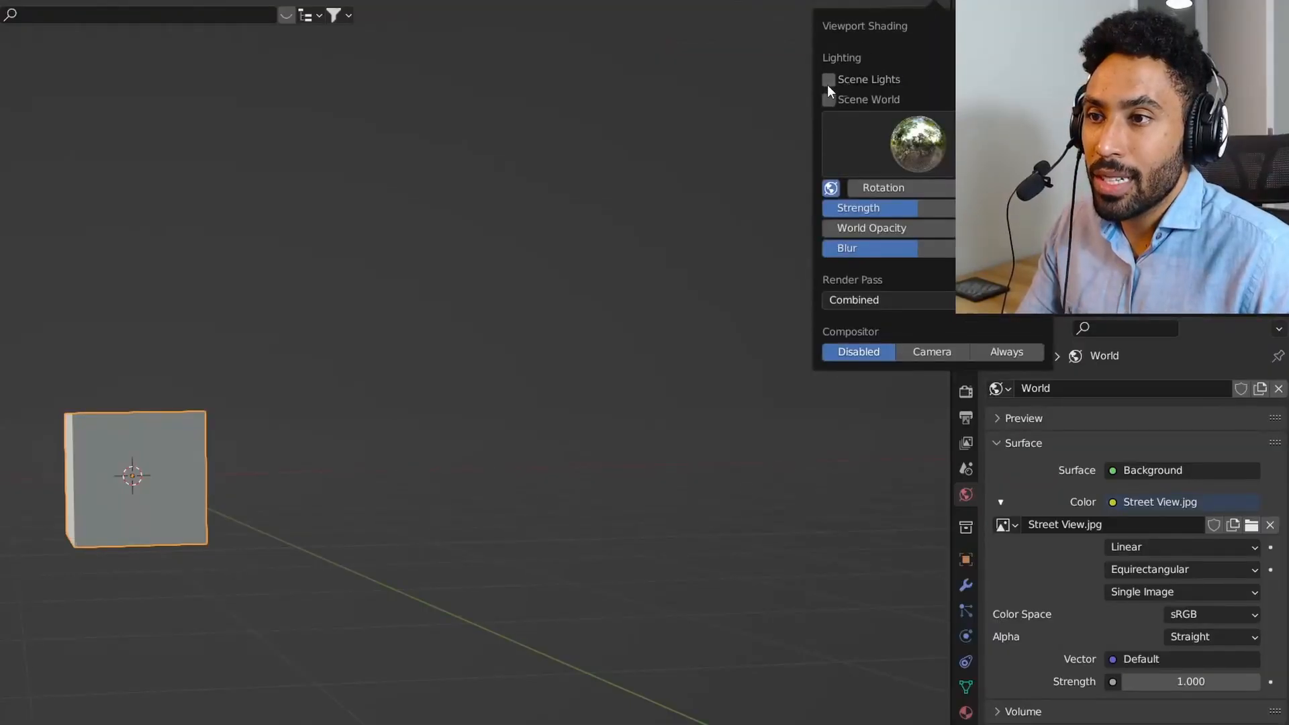
click(828, 99)
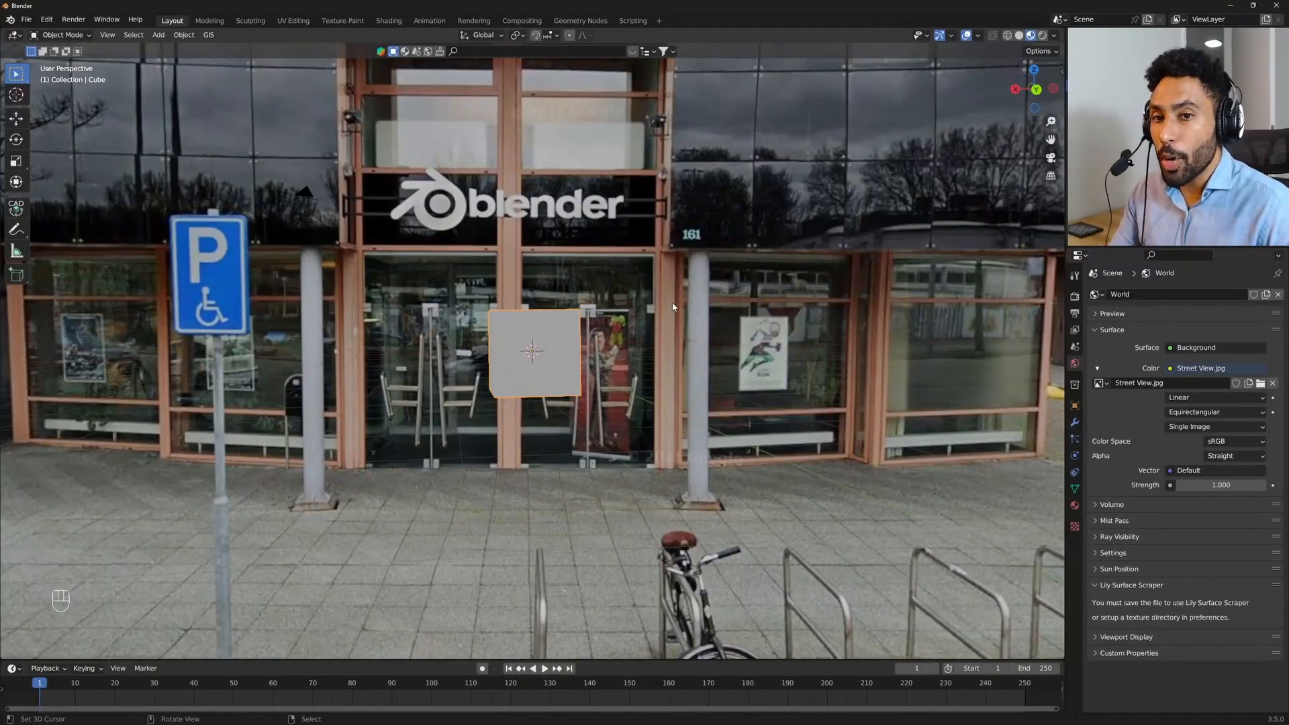